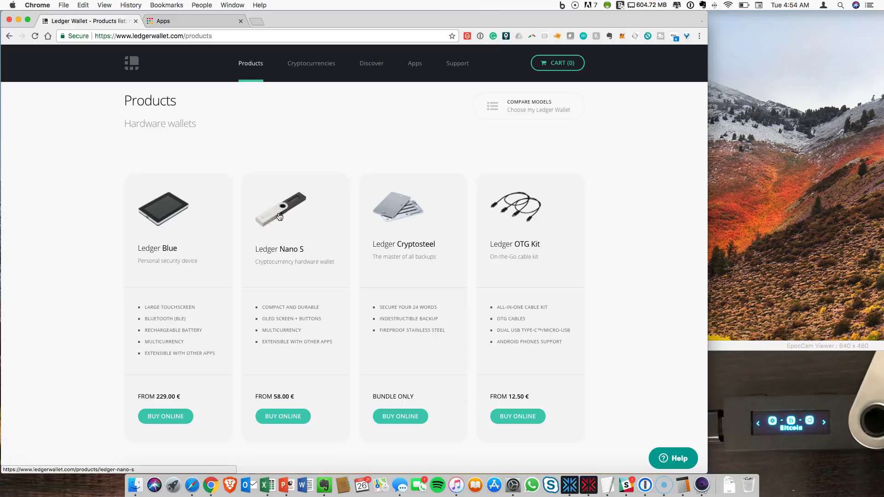
Open the Ledger Nano S product page, view its cable and laptop photos, then the device camera
click(279, 217)
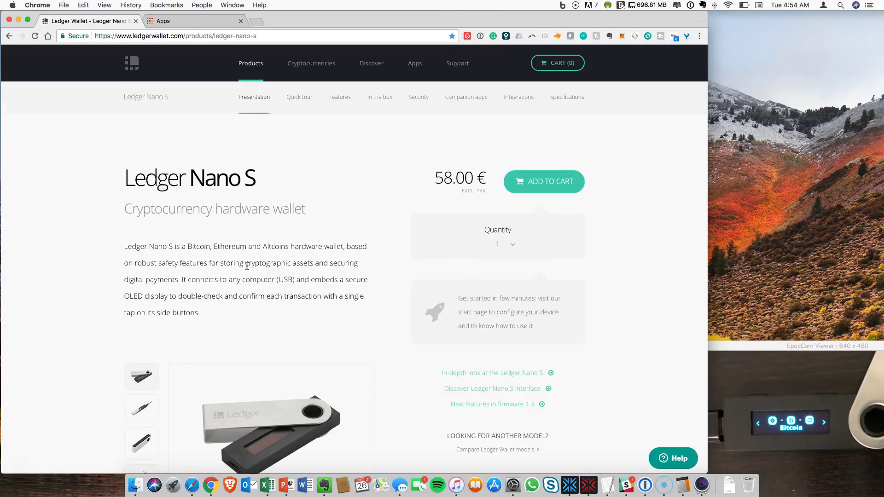
scroll(246, 265, down, 3)
click(142, 355)
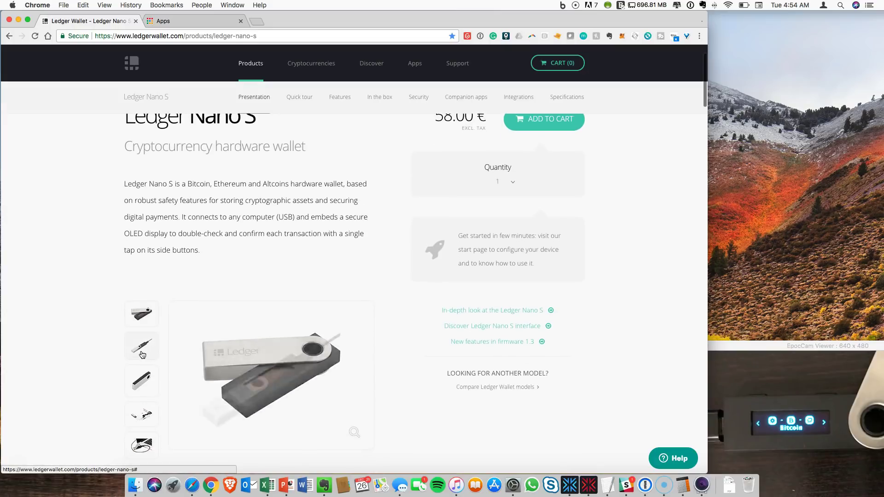
scroll(147, 357, down, 3)
click(143, 390)
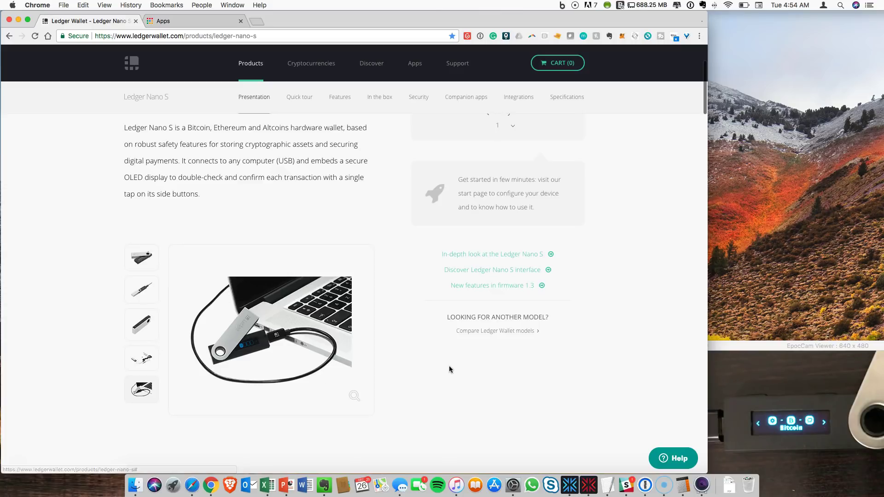
click(776, 357)
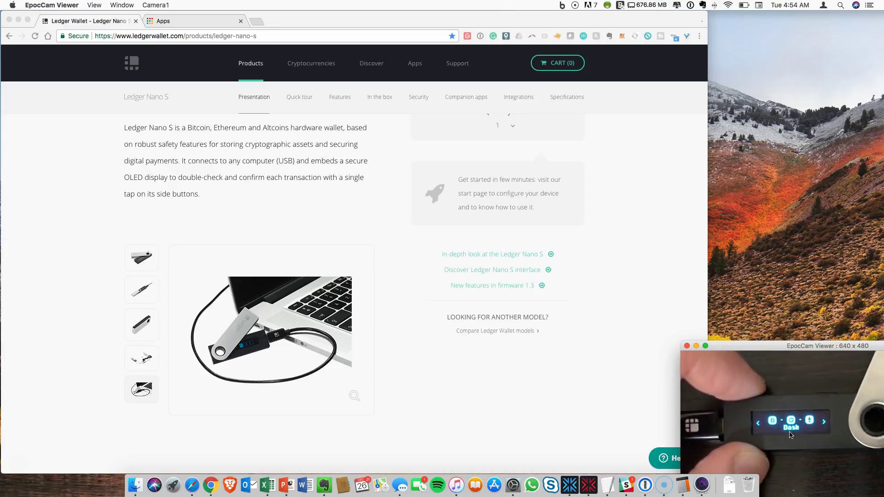
Scroll through Ledger's supported cryptocurrencies list past Vertcoin (VTC) and back to the top
click(356, 194)
click(312, 67)
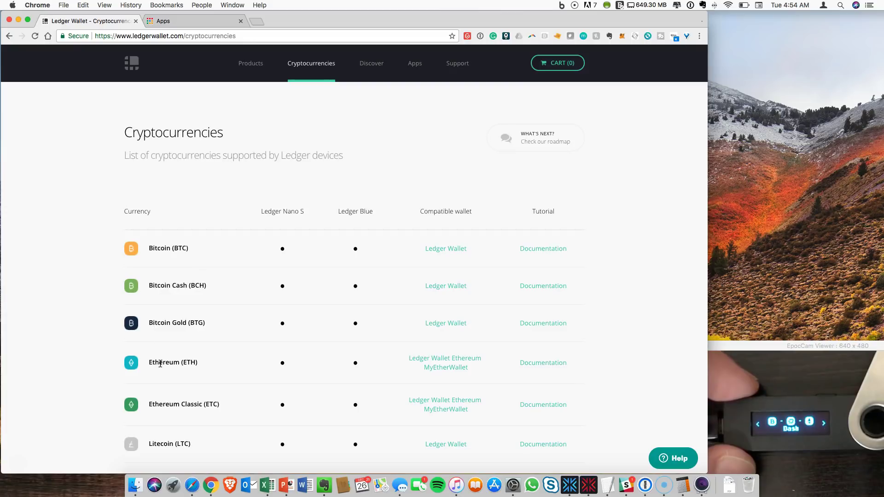
scroll(160, 364, down, 5)
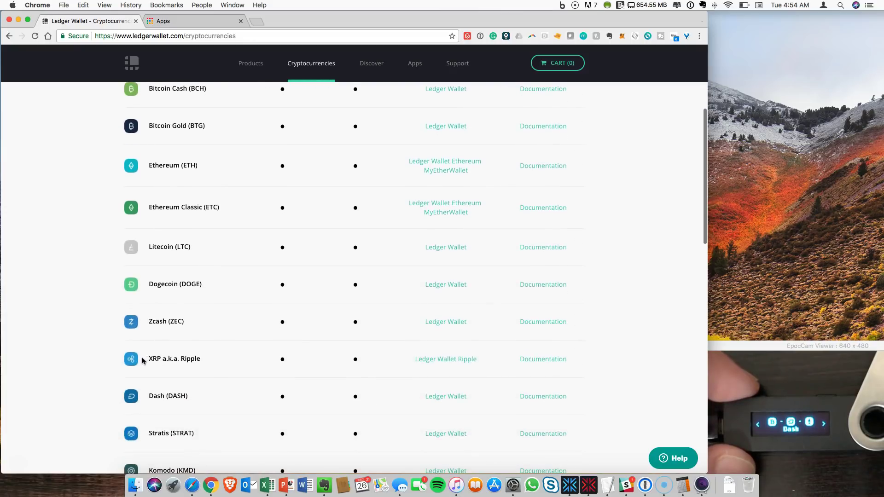
scroll(159, 405, down, 5)
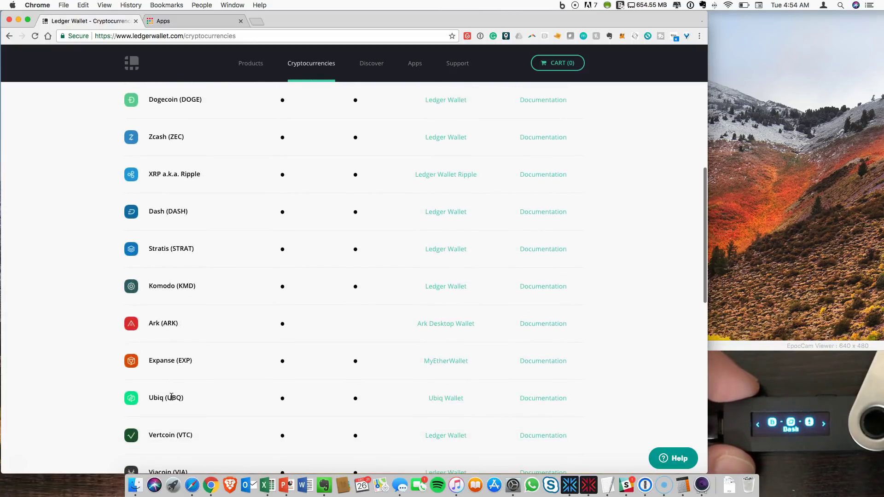
scroll(158, 318, down, 2)
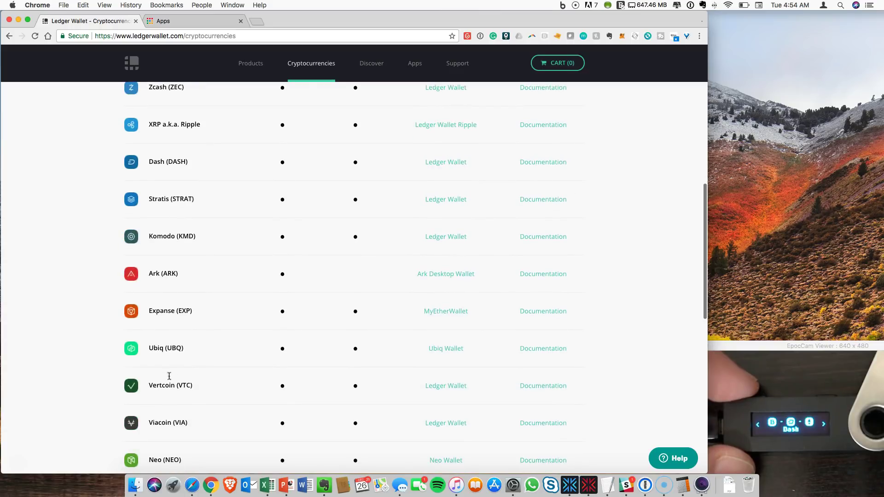
scroll(161, 375, down, 2)
scroll(158, 391, down, 4)
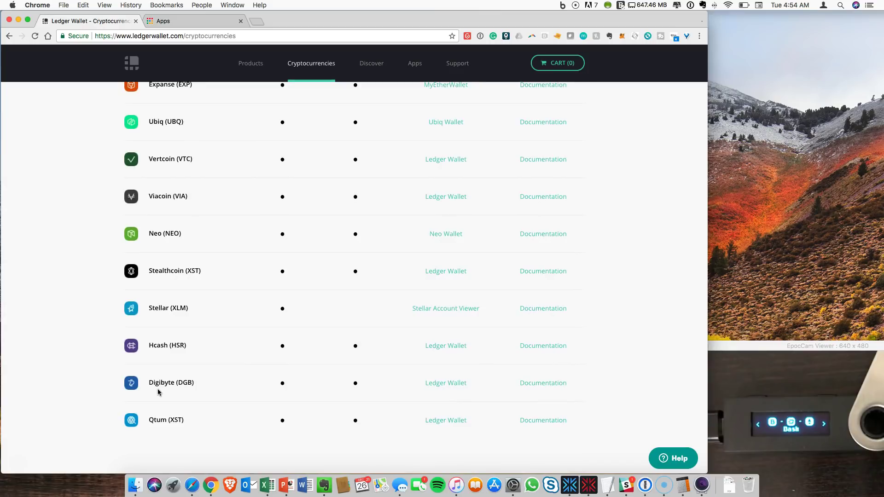
scroll(158, 391, up, 1)
scroll(158, 392, up, 1)
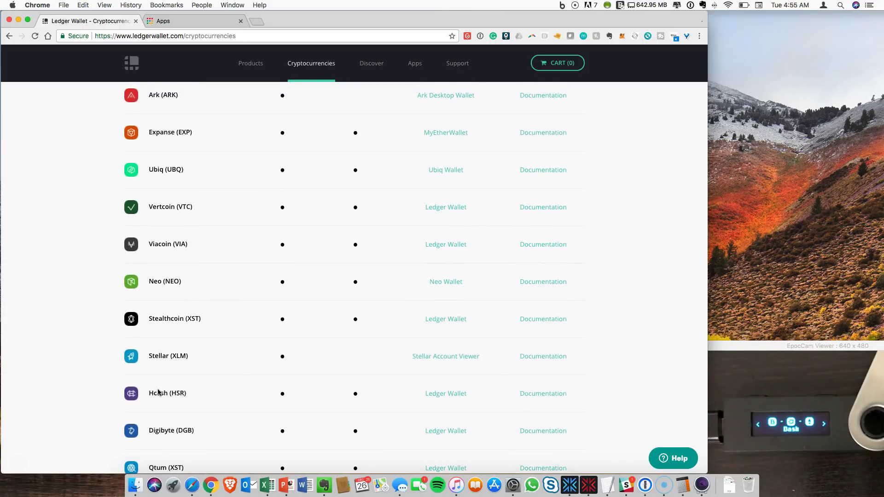
scroll(158, 391, up, 10)
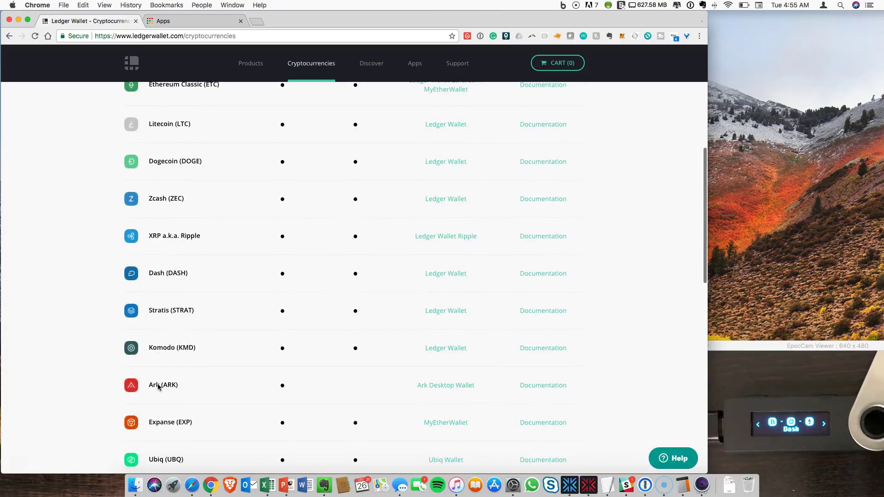
scroll(164, 247, up, 4)
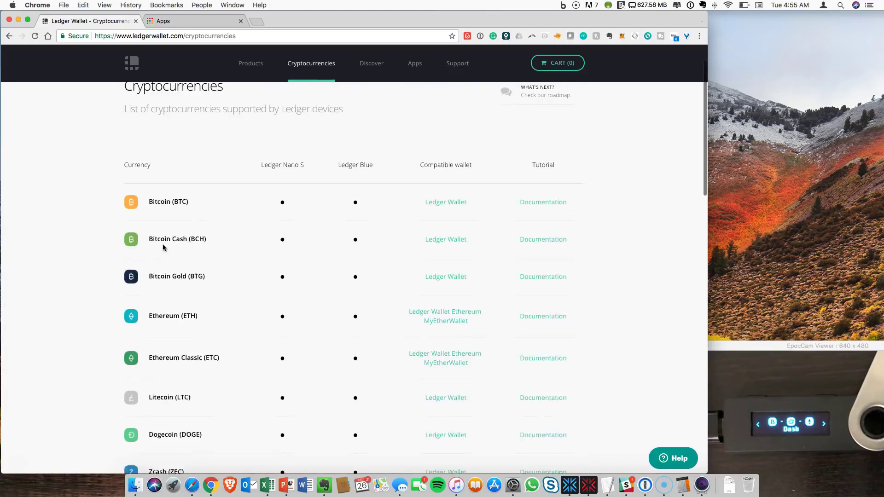
Check Chrome's apps page, then open Ledger's Apps page and scroll down to the wallet apps
click(188, 26)
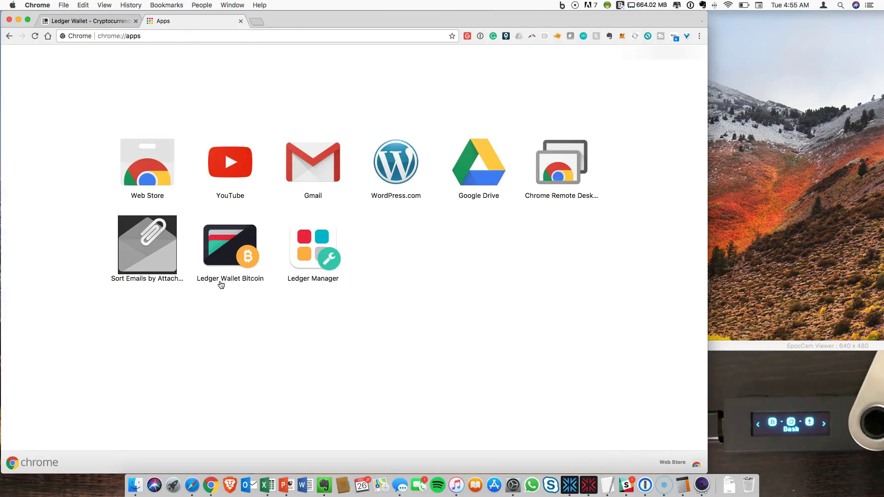
click(95, 22)
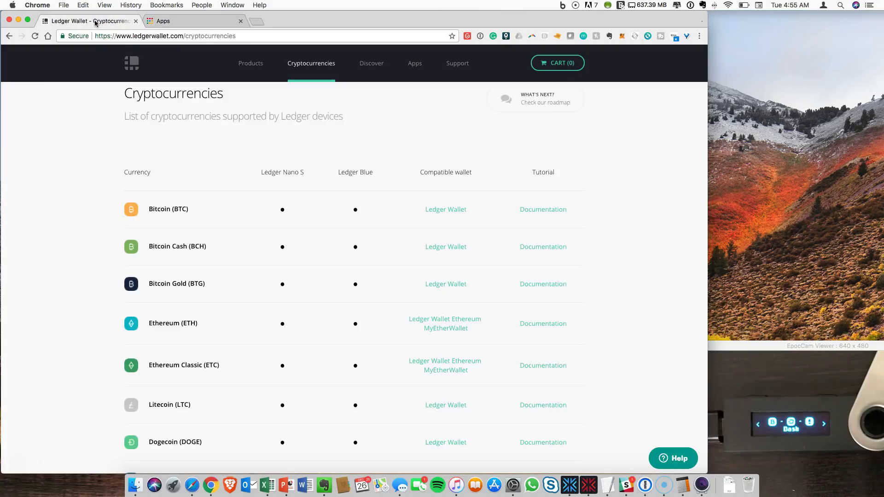
click(417, 74)
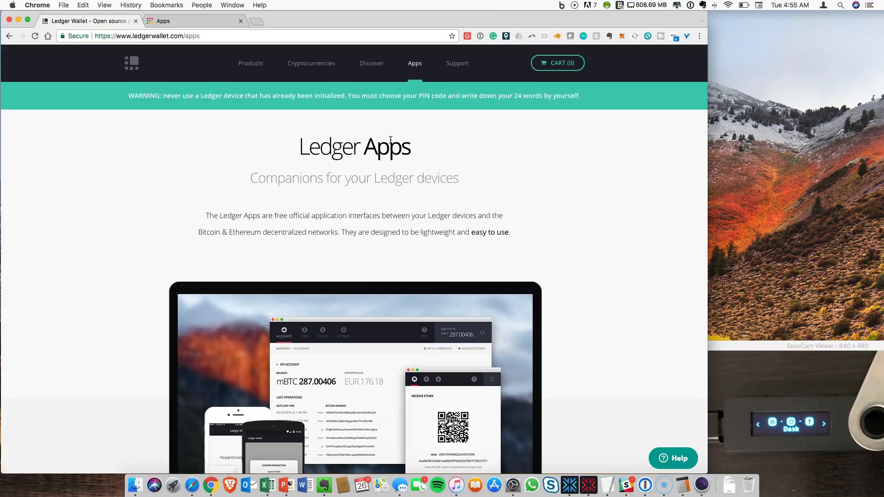
scroll(372, 161, down, 1)
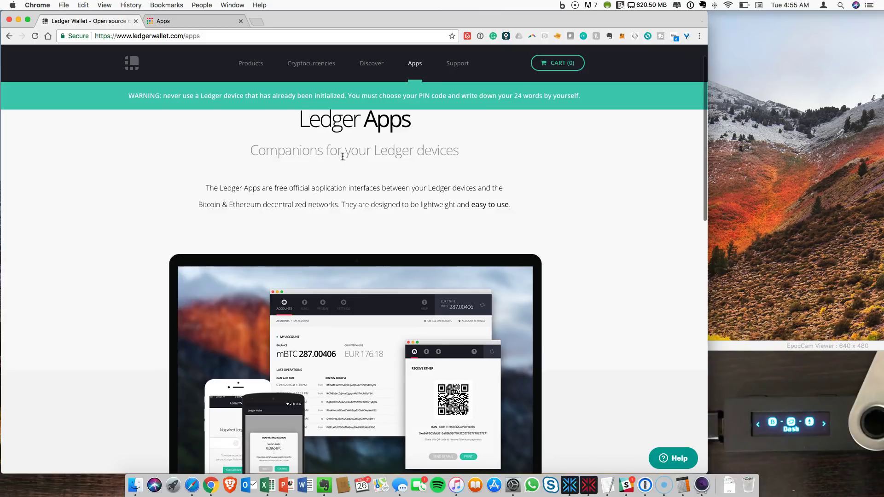
scroll(338, 159, down, 2)
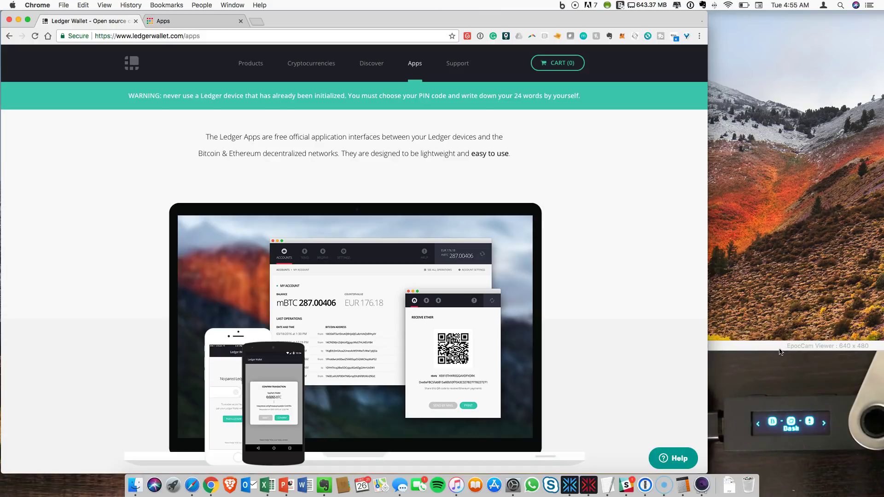
scroll(592, 334, down, 4)
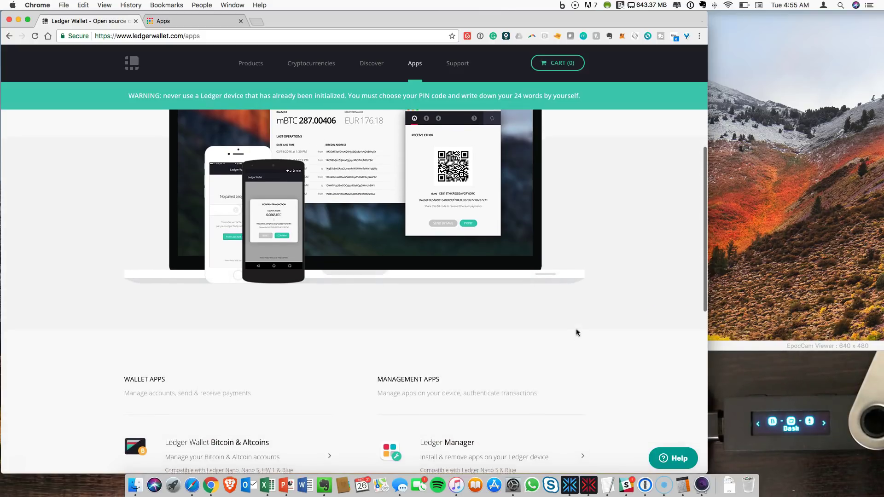
scroll(466, 351, down, 2)
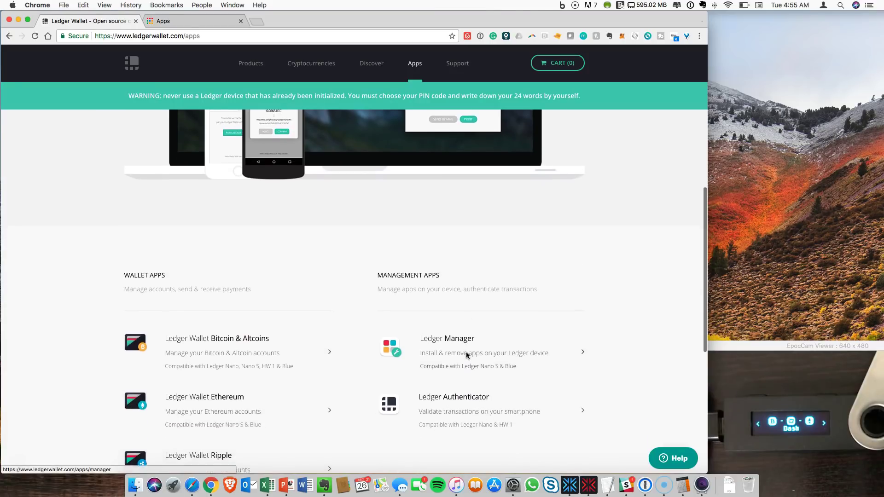
scroll(466, 352, down, 1)
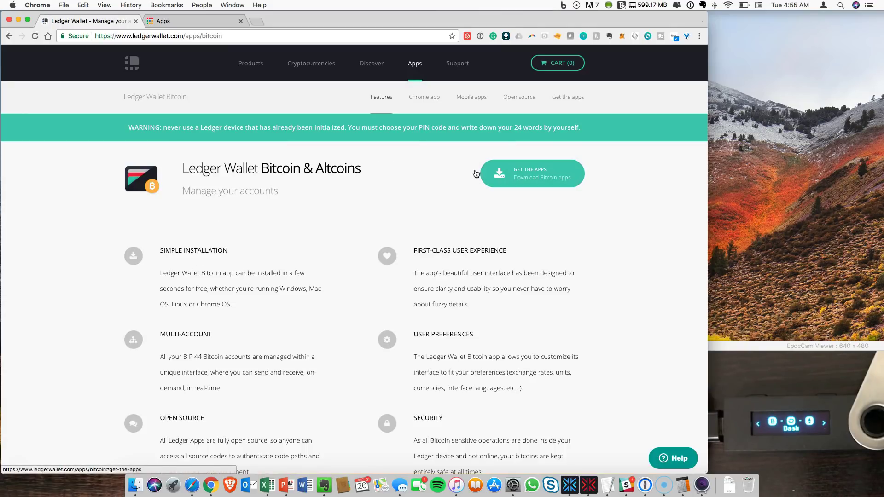
Launch Ledger Wallet Bitcoin on the Dash account and preview the send form without sending
click(176, 21)
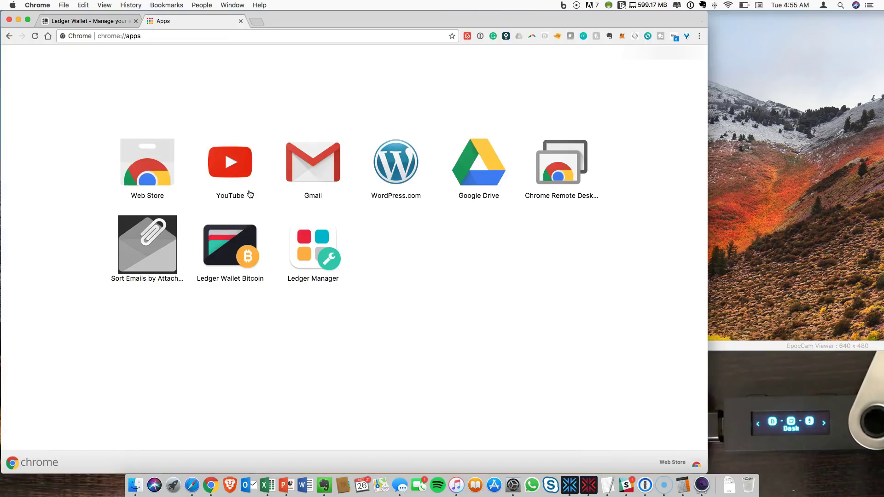
click(230, 262)
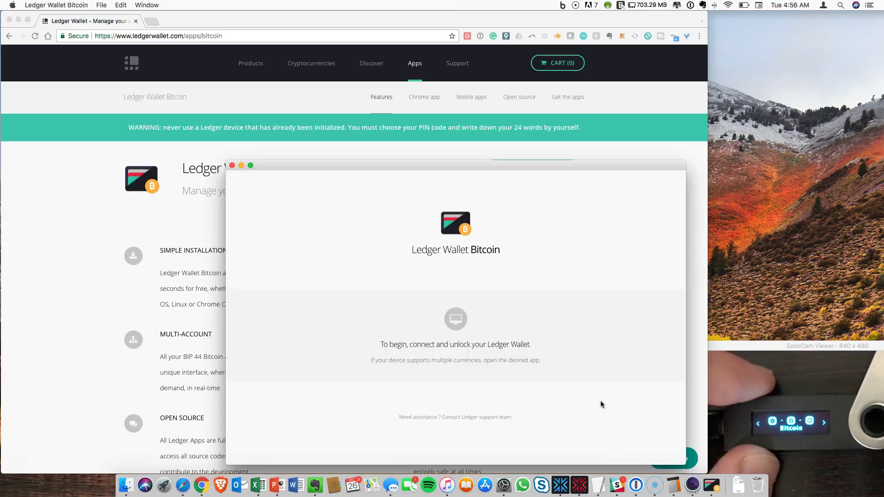
drag(362, 167, 520, 173)
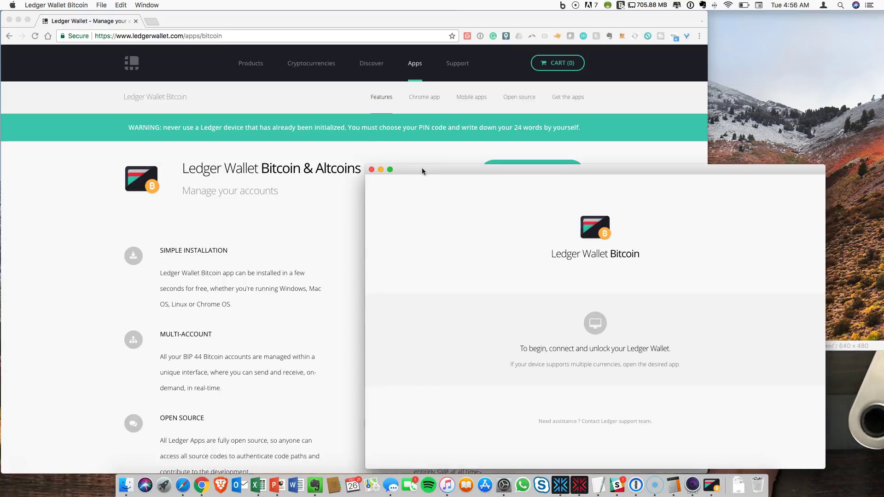
drag(422, 169, 300, 164)
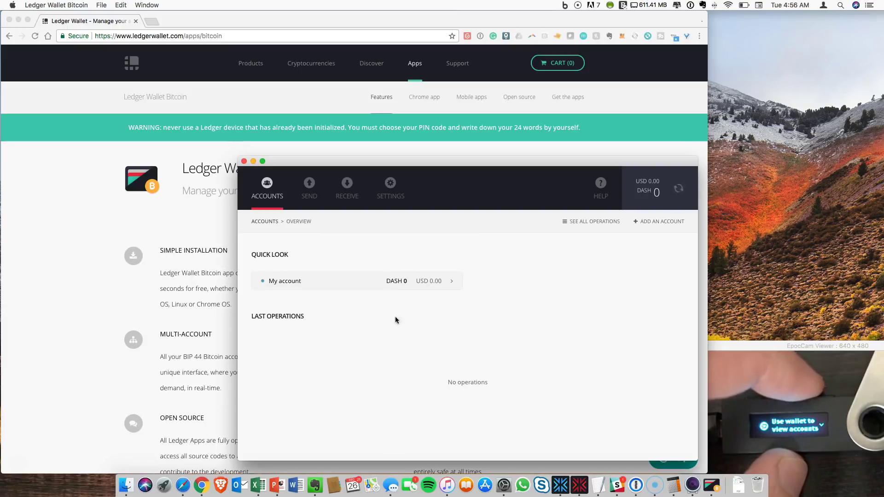
click(310, 187)
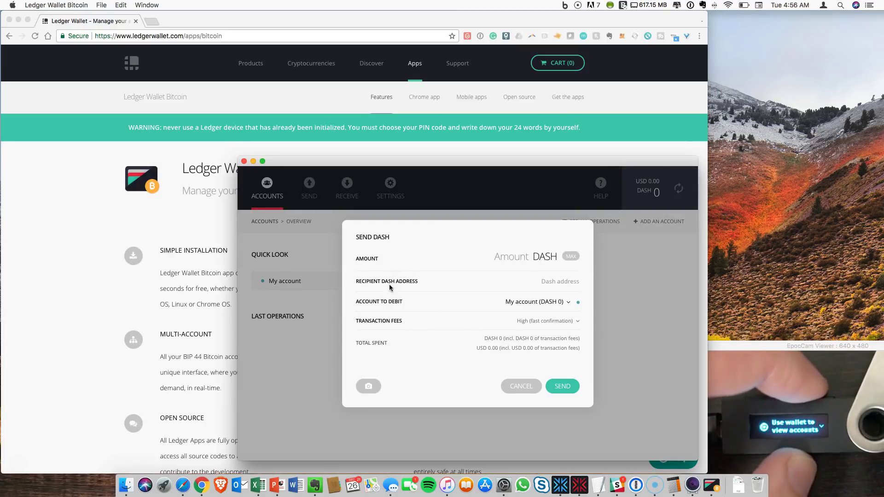
click(511, 386)
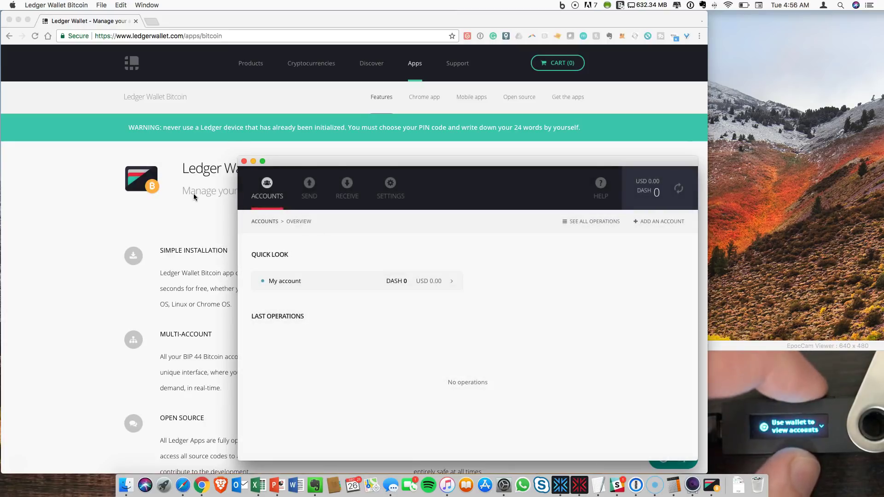
Scroll the supported cryptocurrencies table down to Vertcoin (VTC), keeping the browser in front of the wallet
click(202, 198)
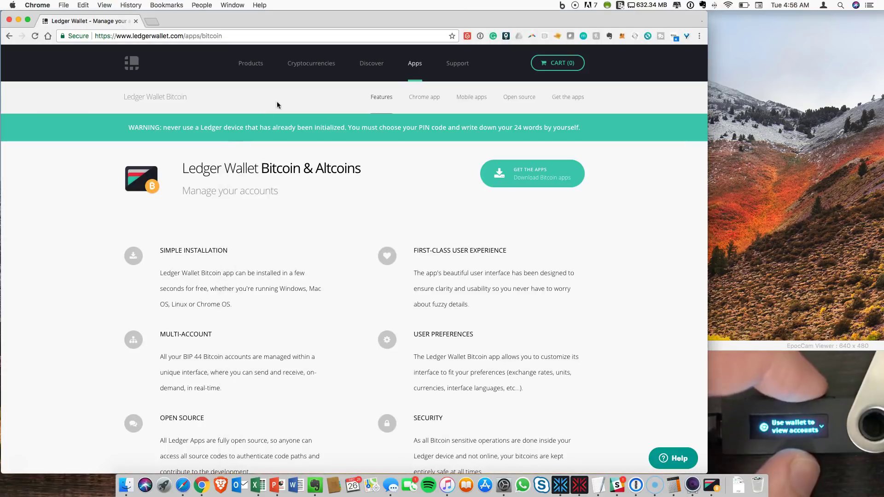
click(306, 64)
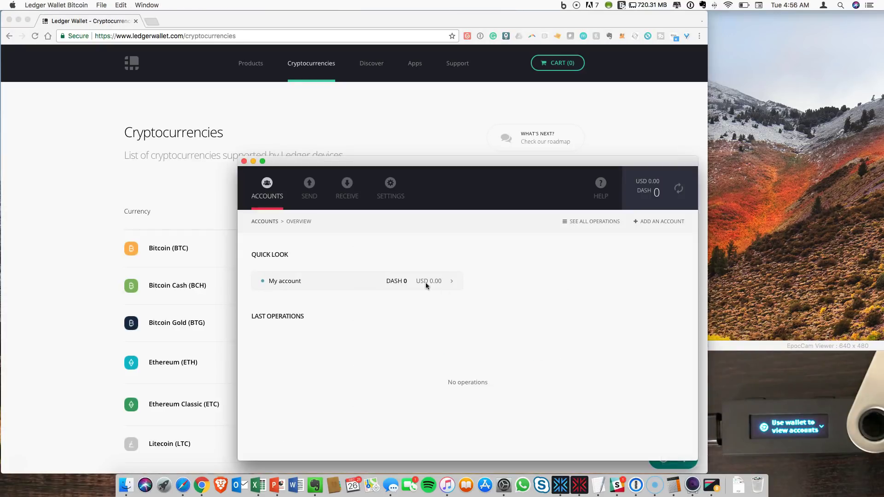
click(76, 343)
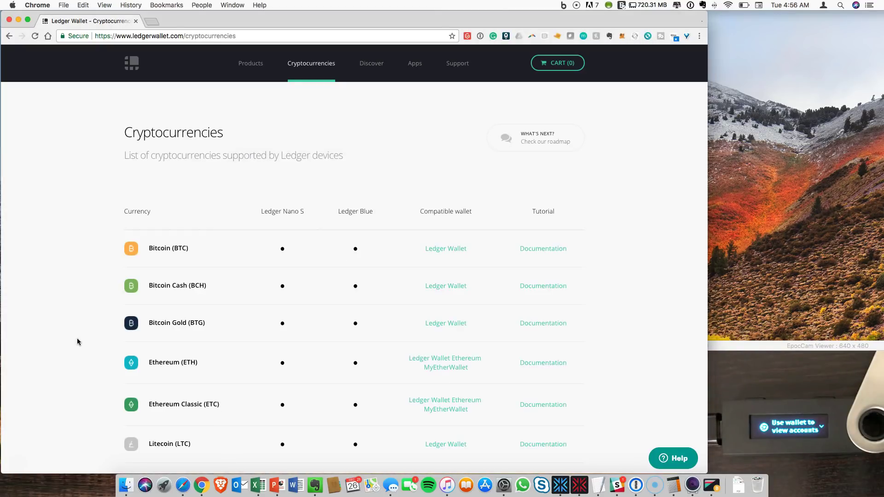
scroll(78, 339, down, 2)
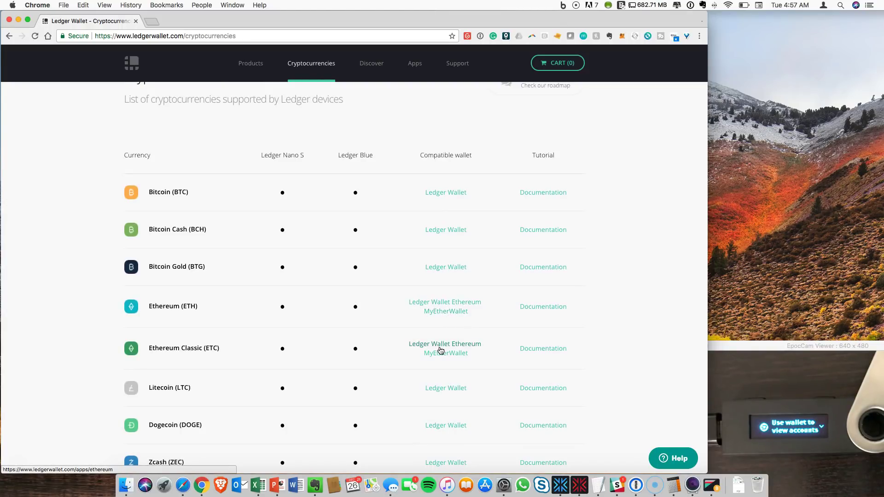
scroll(440, 351, down, 4)
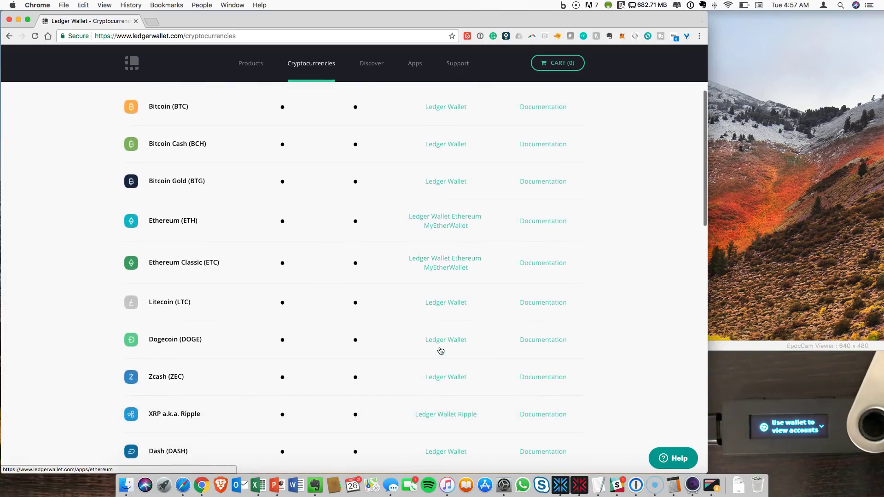
scroll(440, 350, down, 10)
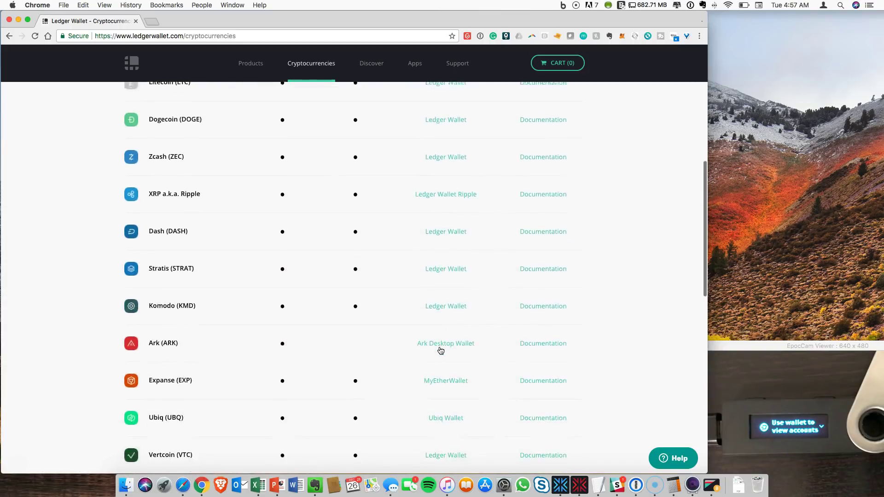
scroll(441, 350, down, 5)
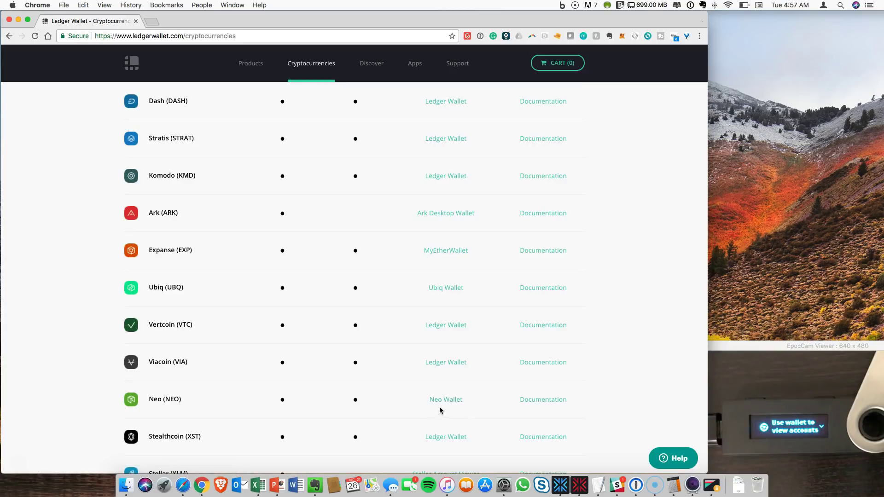
scroll(440, 410, down, 2)
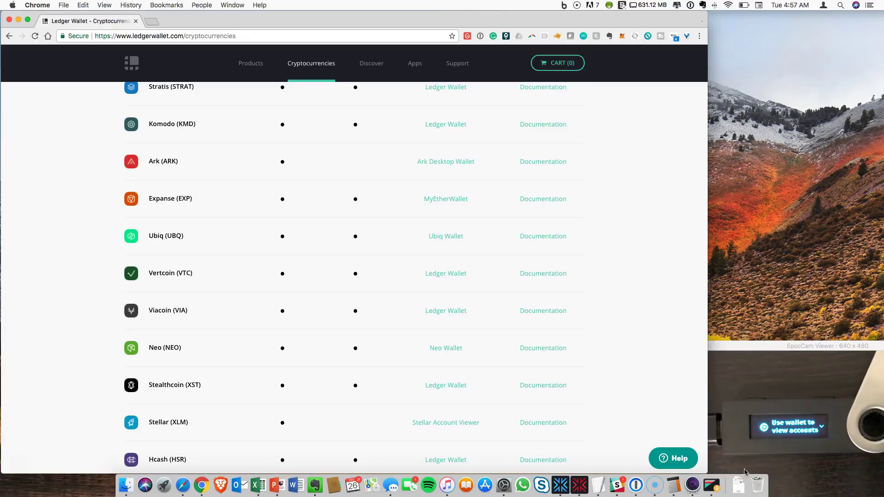
click(711, 485)
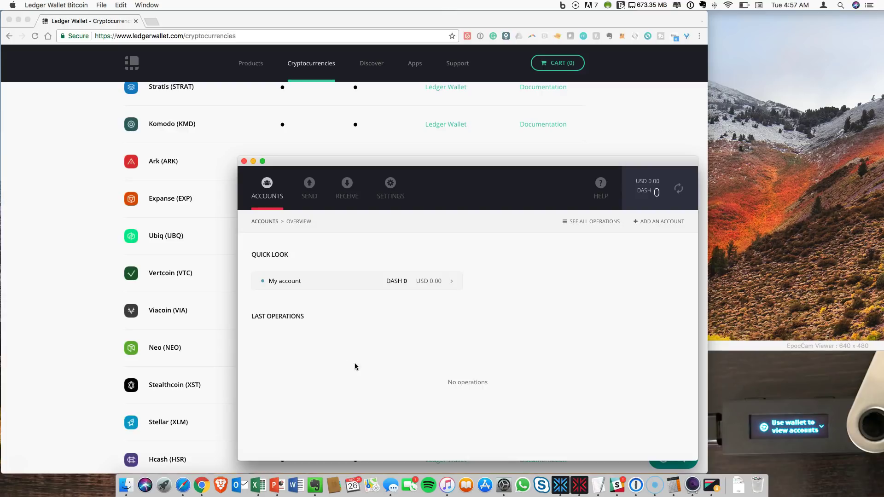
click(227, 346)
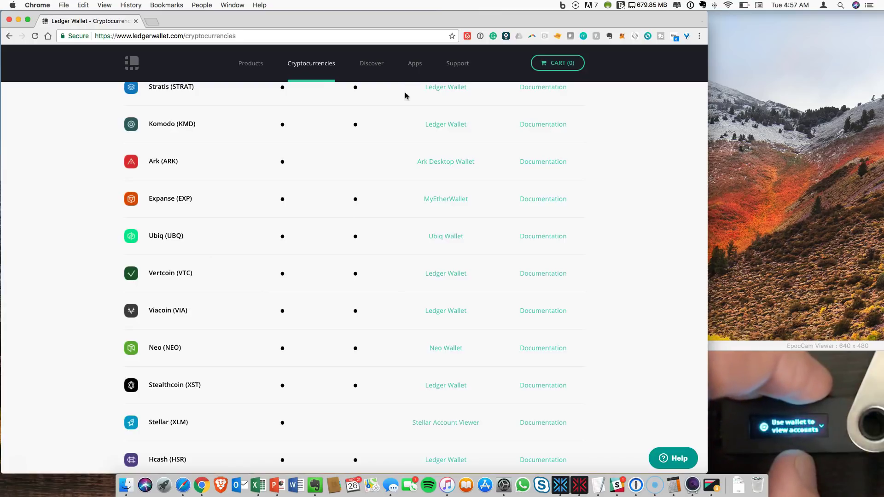
Open the Ledger Manager page from the Apps overview and scroll to its Get the app section
click(414, 65)
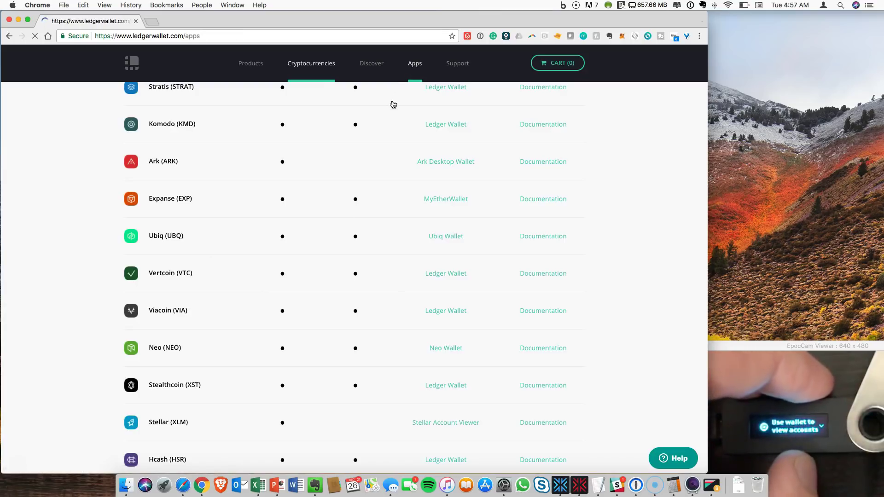
scroll(365, 233, down, 10)
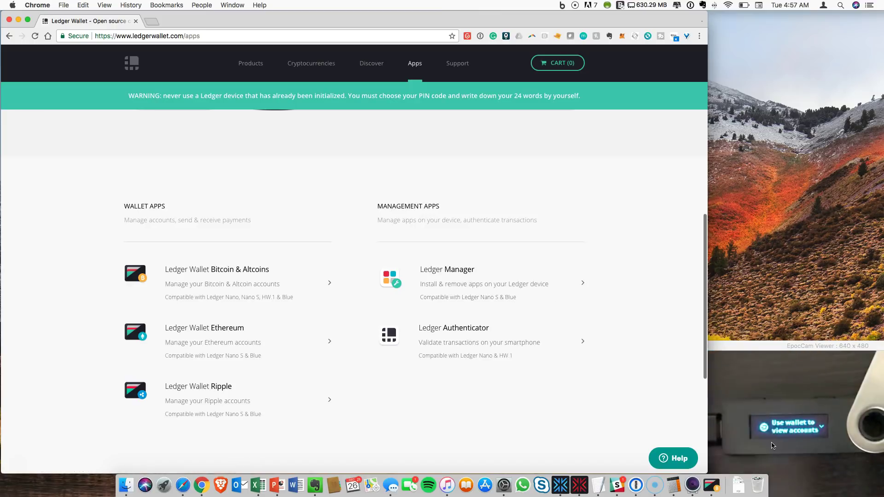
click(504, 297)
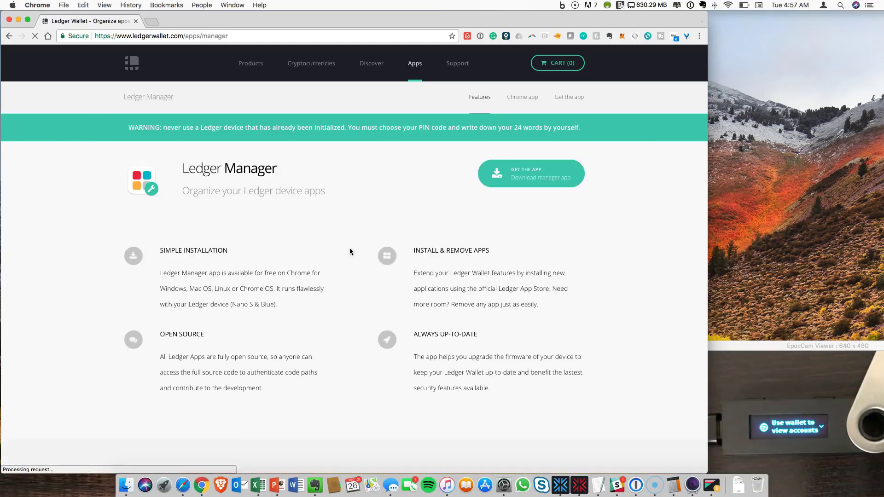
scroll(214, 283, down, 1)
scroll(215, 283, down, 1)
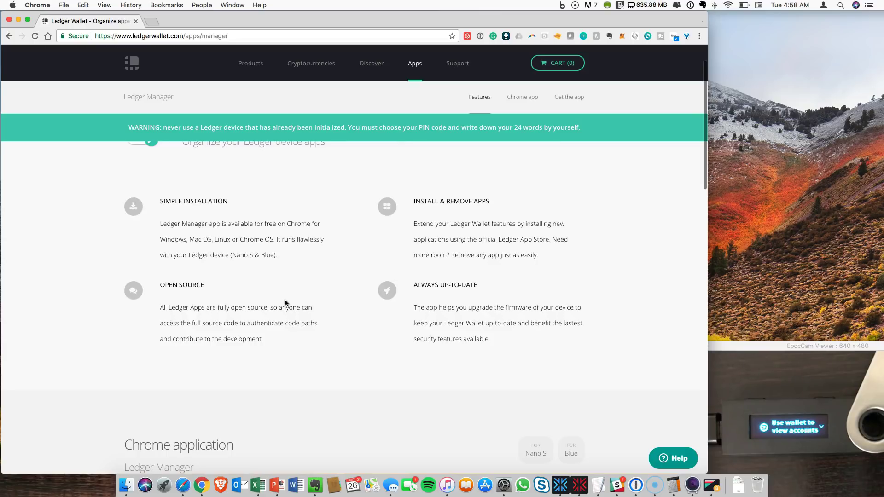
scroll(484, 228, up, 2)
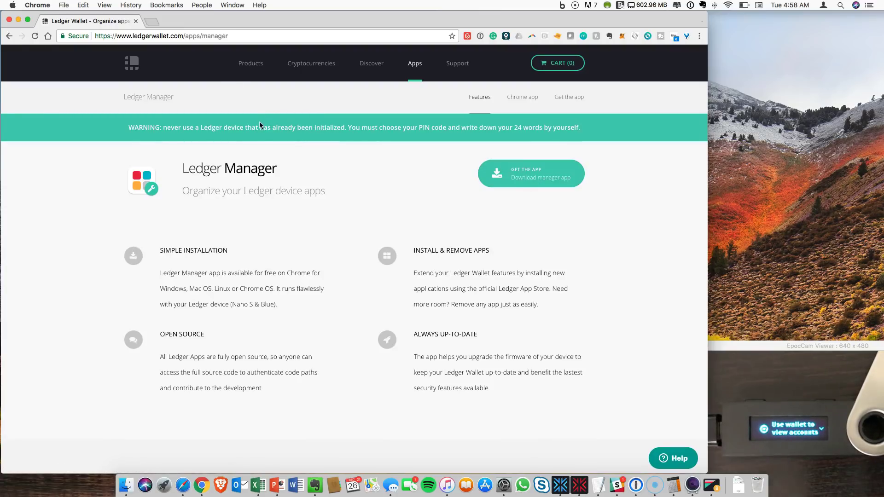
scroll(265, 193, down, 4)
scroll(266, 194, down, 9)
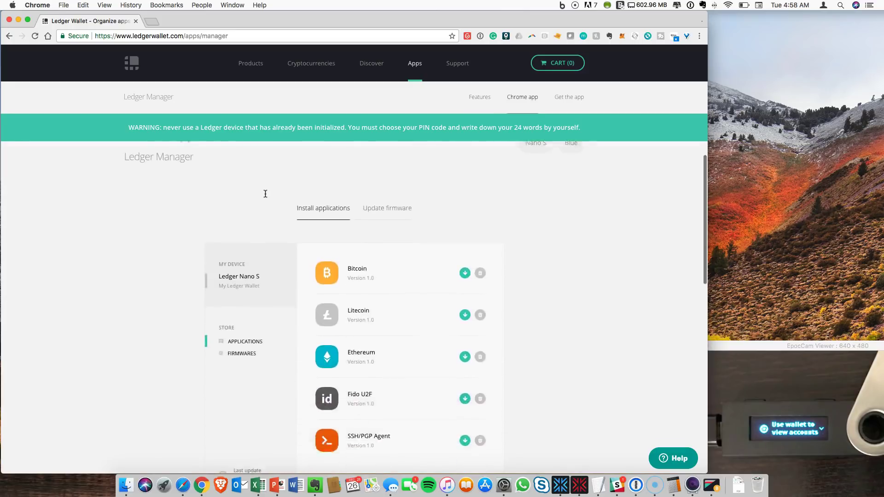
scroll(265, 193, down, 10)
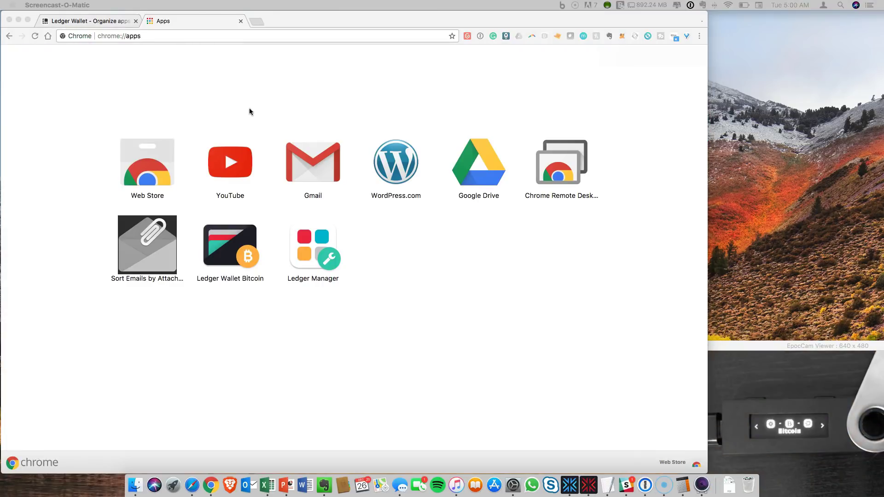
Launch Ledger Manager and install Vertcoin from the bottom of the Applications list
click(124, 49)
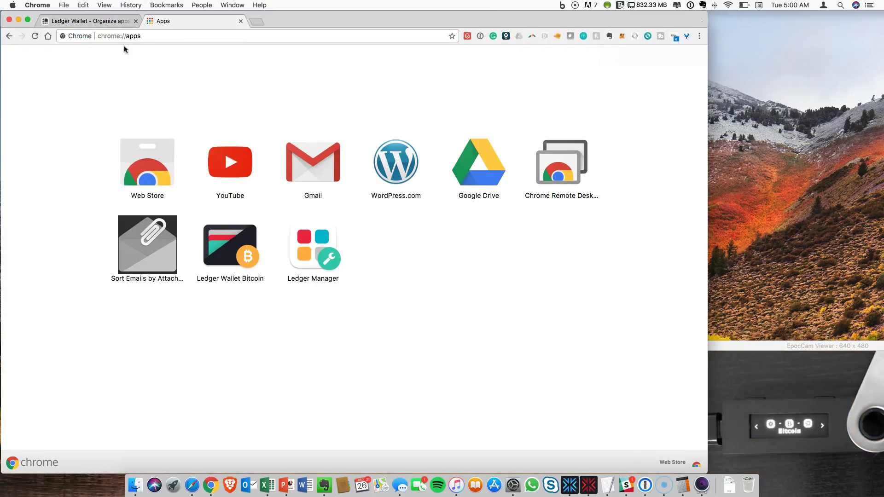
click(310, 256)
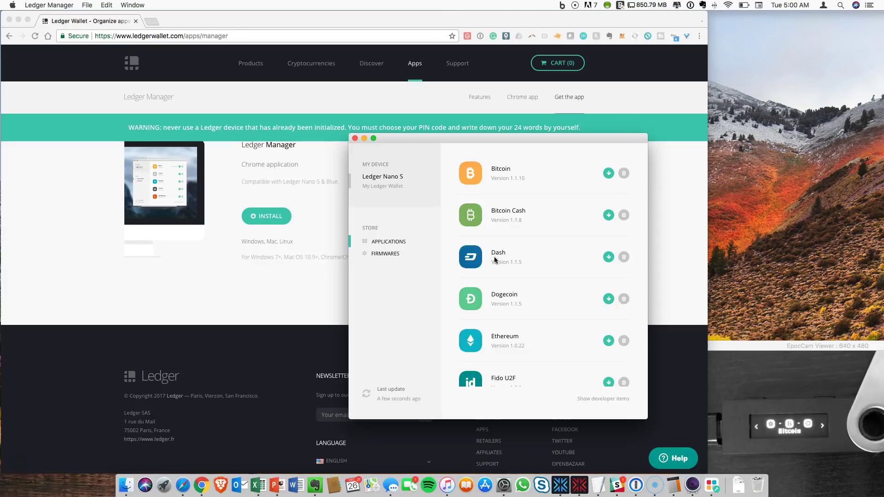
scroll(508, 180, down, 5)
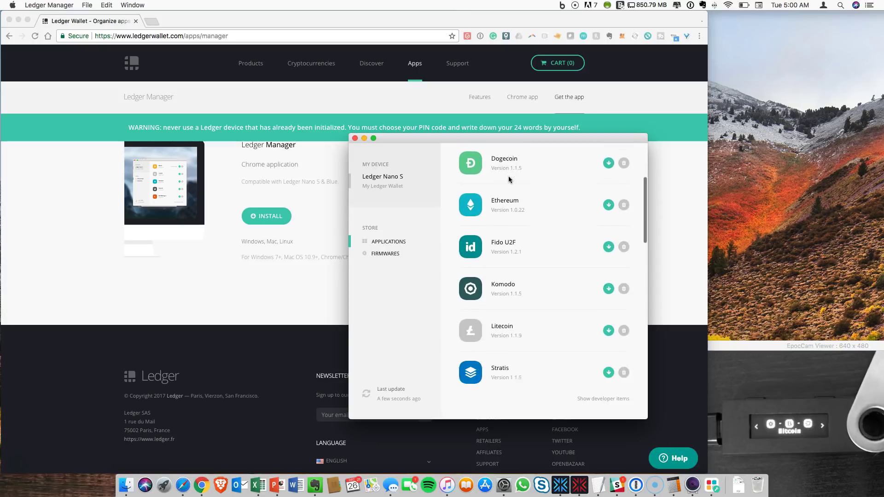
scroll(509, 179, down, 3)
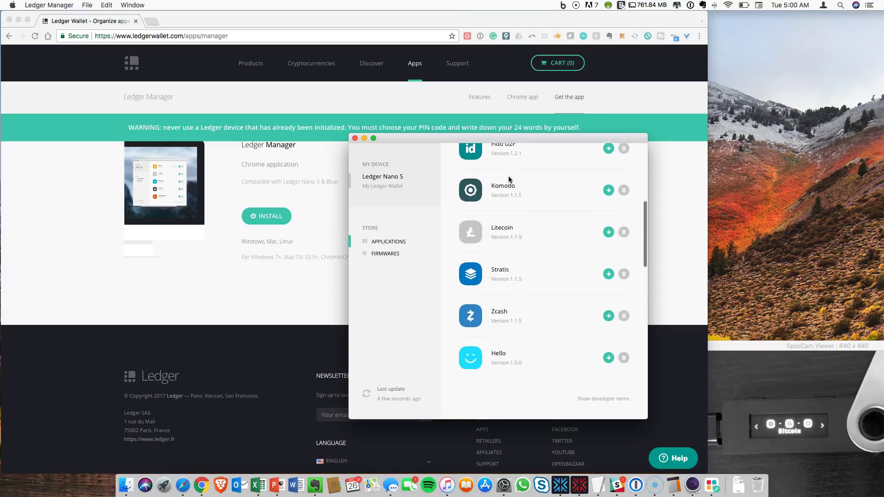
scroll(509, 179, down, 4)
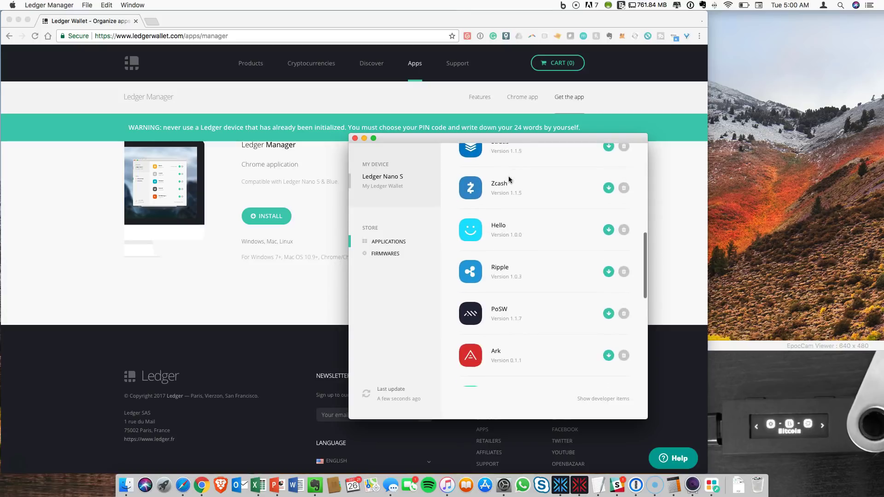
scroll(509, 180, down, 2)
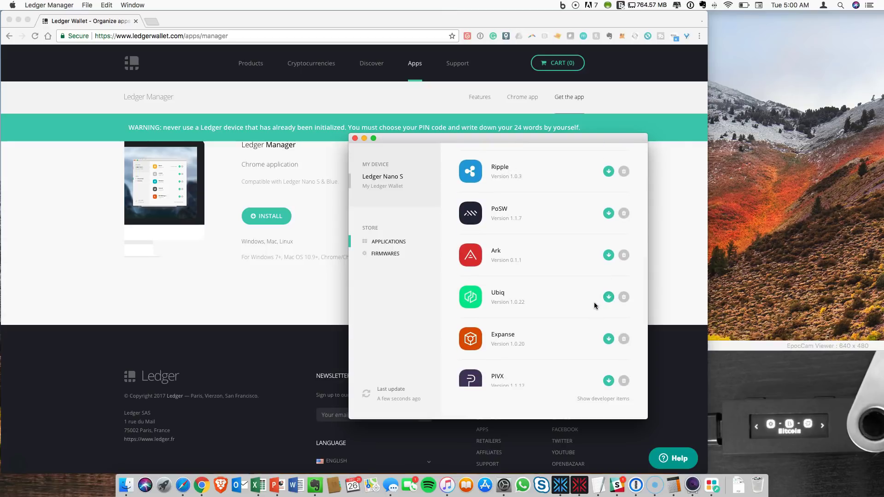
scroll(594, 303, down, 5)
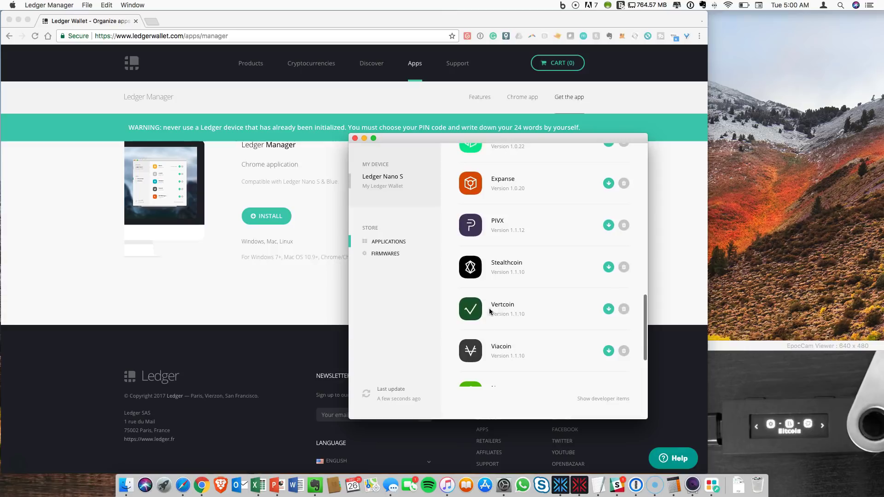
click(609, 310)
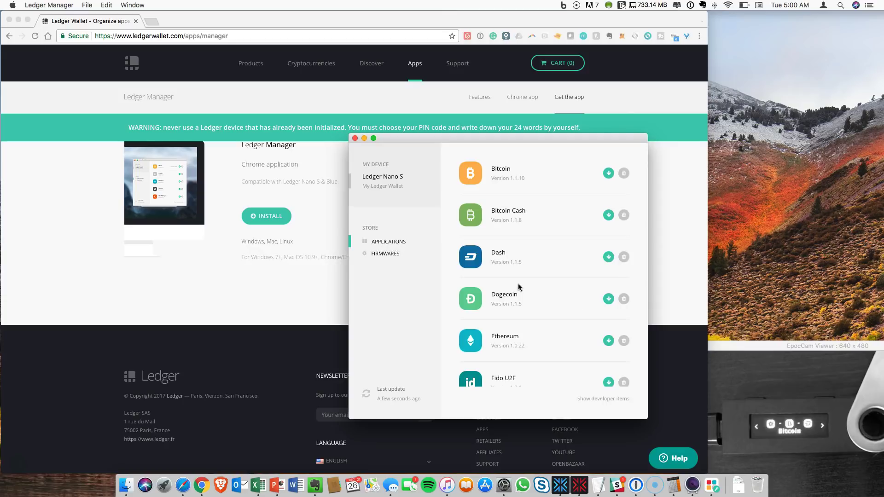
Bring the EpocCam Viewer feed forward to see Vertcoin on the Nano S screen
click(759, 350)
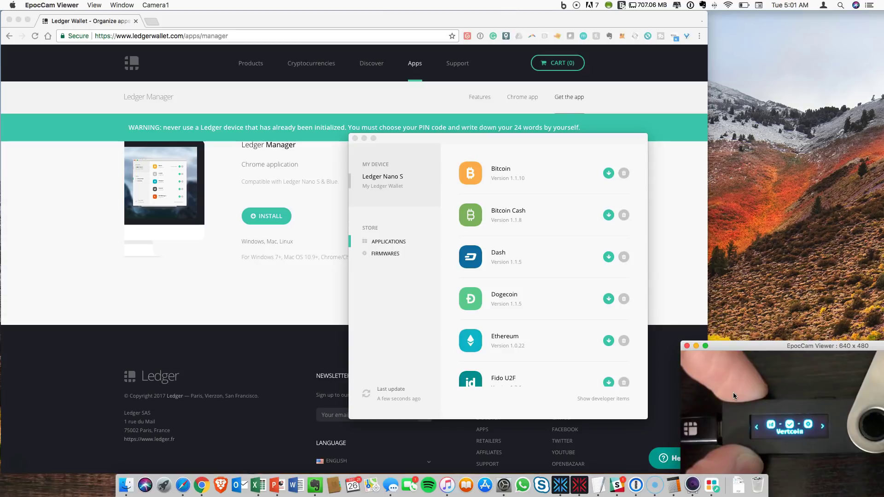
Launch Ledger Wallet Bitcoin from chrome://apps so it detects the Vertcoin app
click(160, 25)
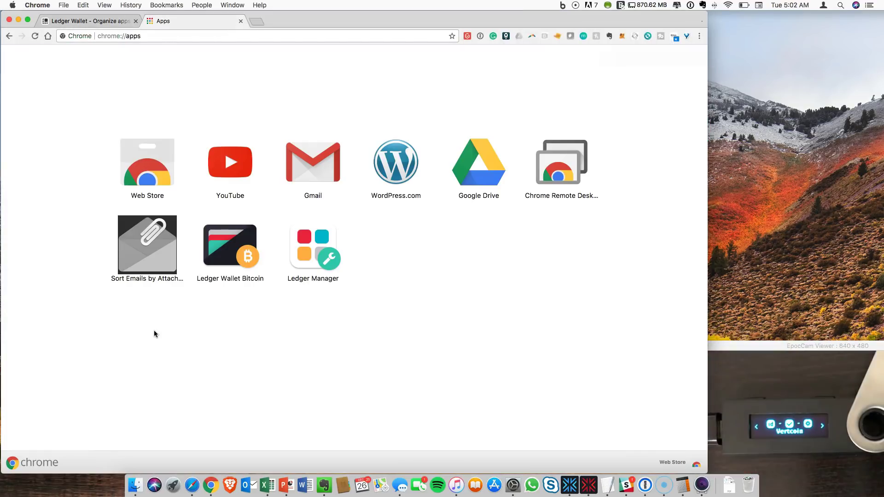
click(236, 246)
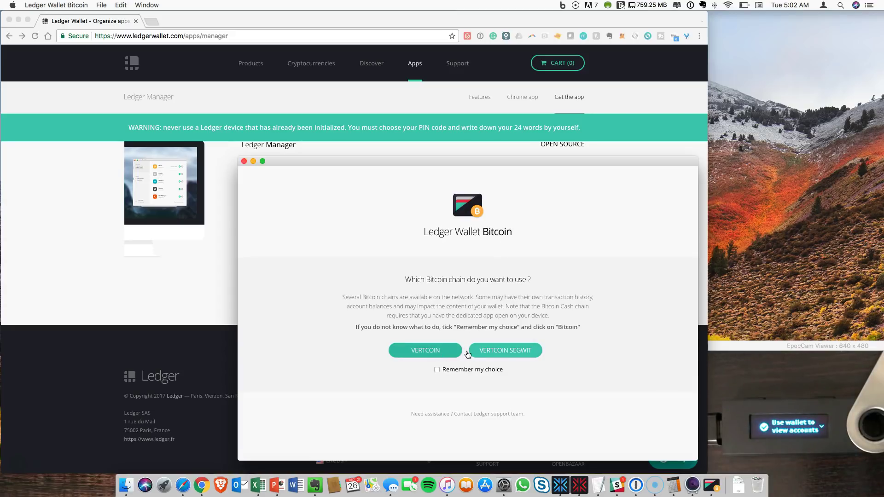
Choose the Vertcoin Segwit chain to open My account holding 0 VTC
click(491, 352)
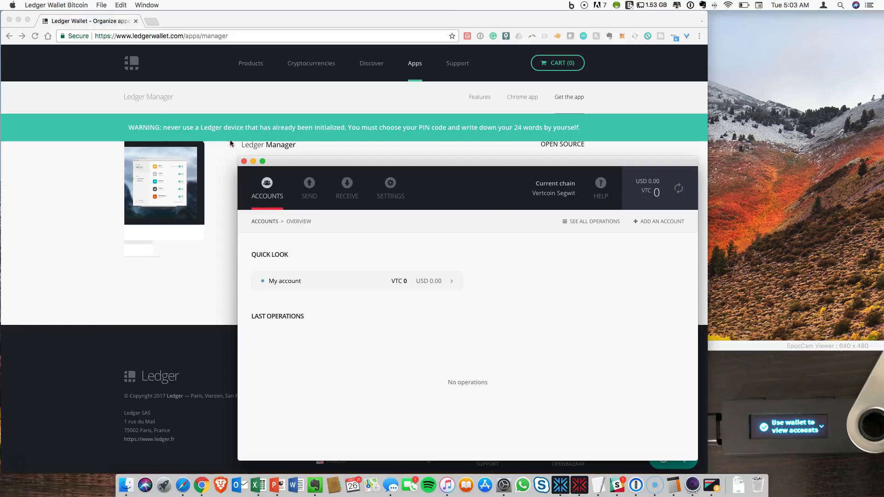
Quit the Ledger wallet and relaunch Ledger Manager from the chrome://apps page
key(super+q)
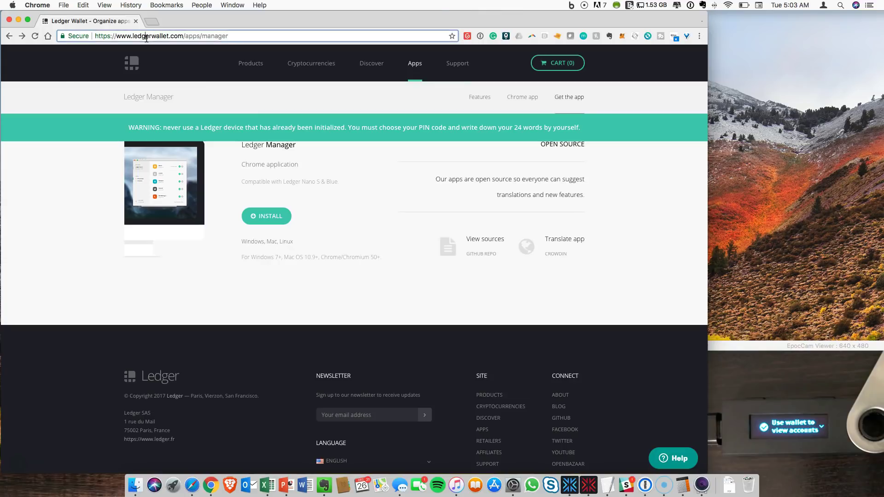
click(146, 39)
text(chrome)
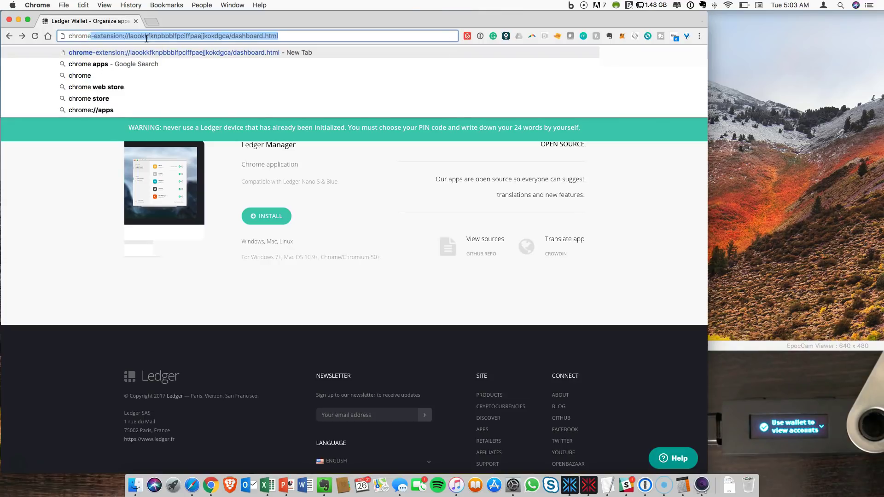
text(://)
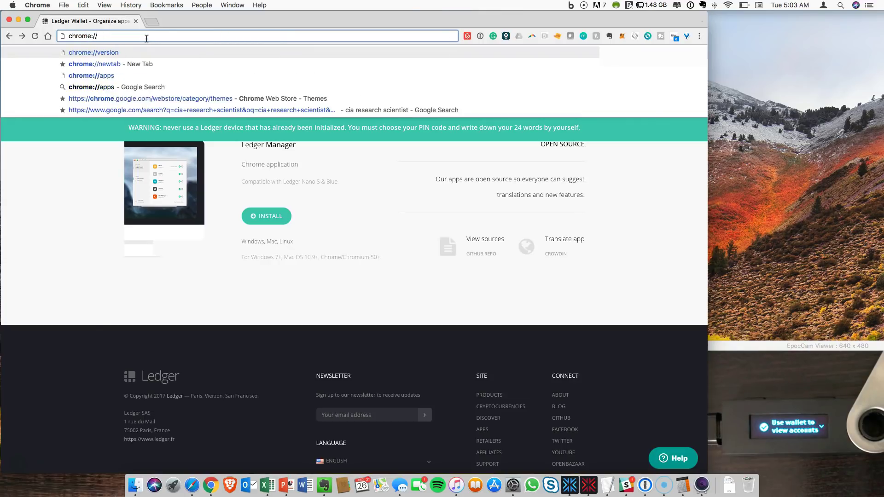
text(apps)
key(Return)
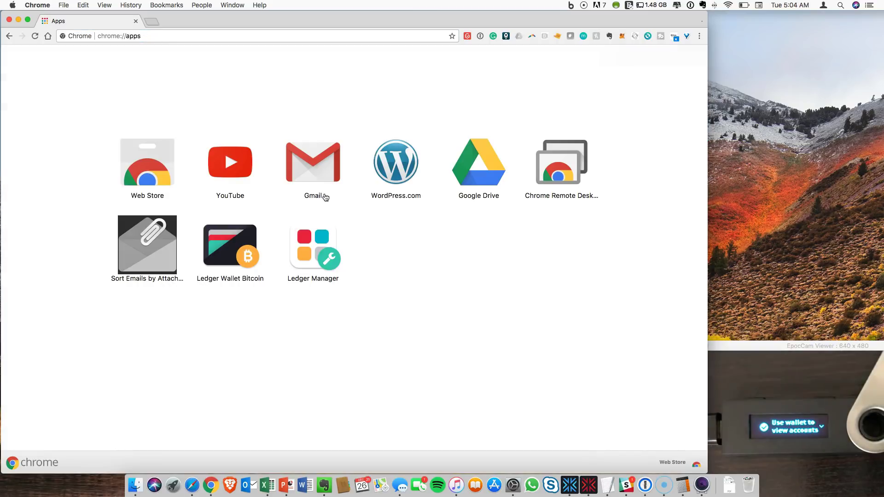
click(338, 233)
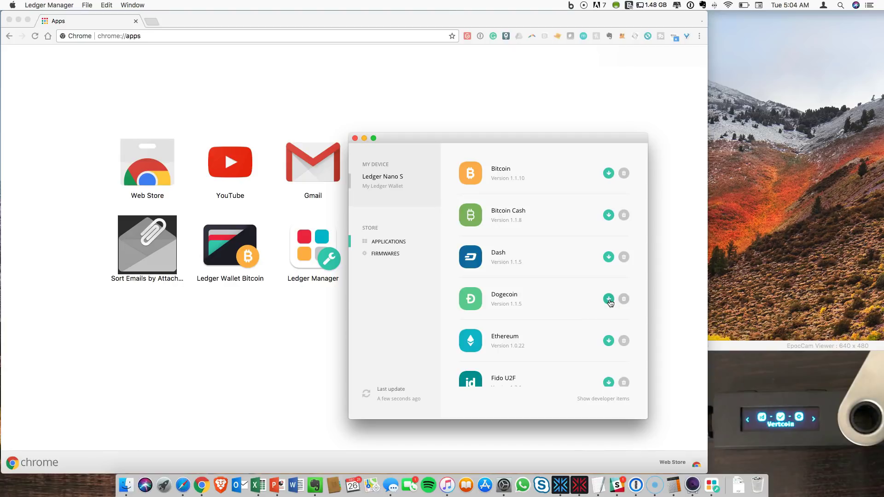
Uninstall the Vertcoin app from the Nano S
scroll(609, 302, down, 10)
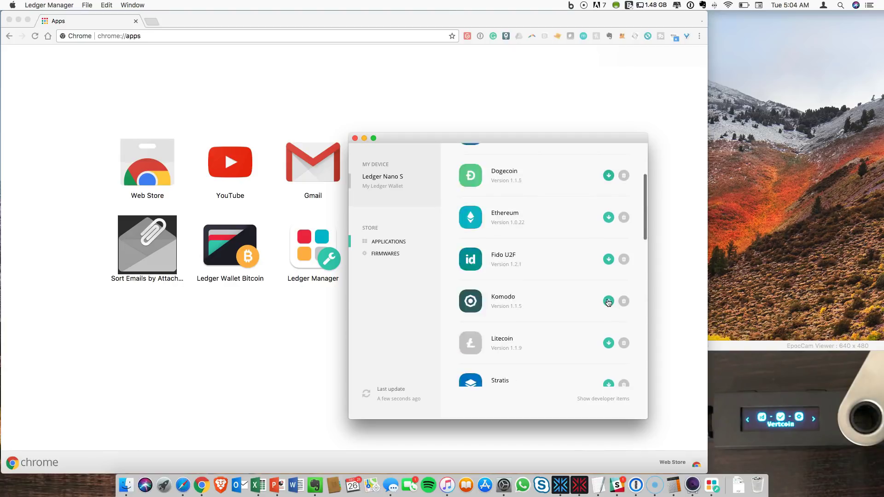
scroll(608, 303, down, 5)
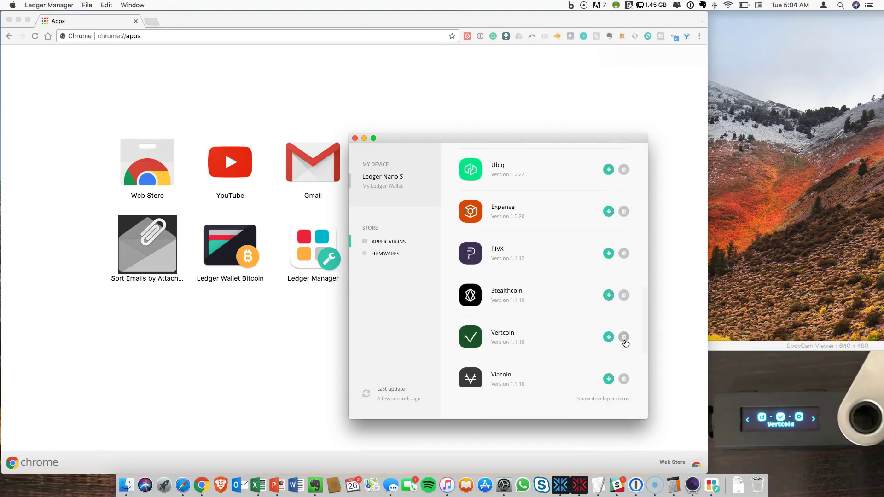
click(624, 337)
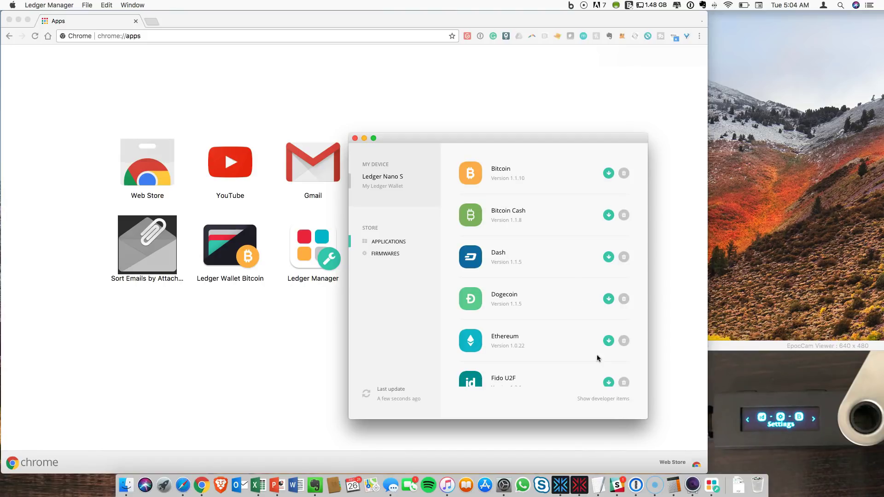
Install the Litecoin app onto the Nano S
scroll(565, 273, down, 5)
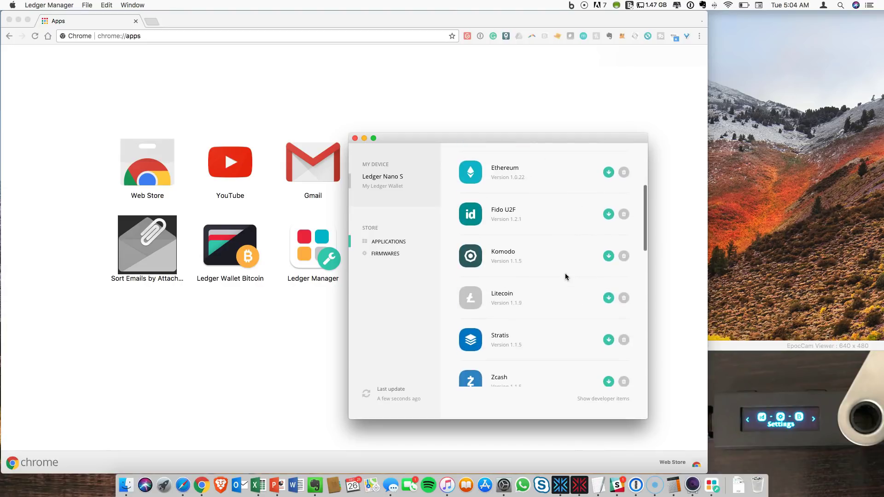
click(610, 298)
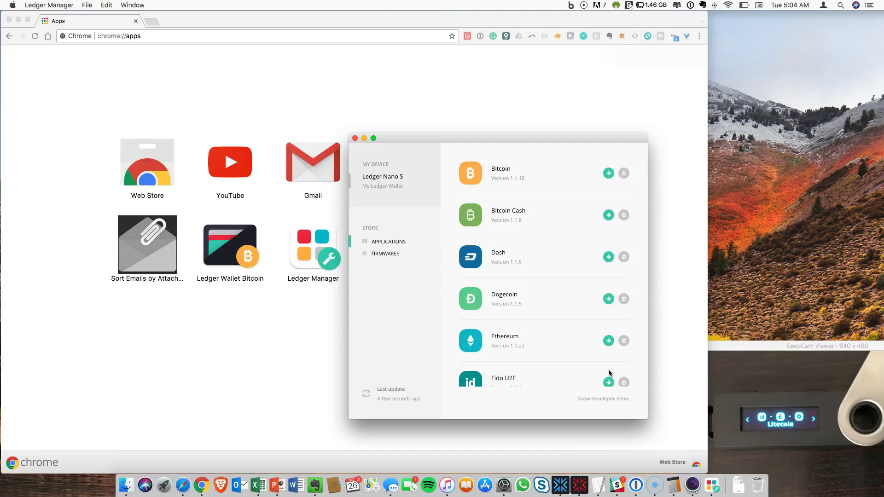
scroll(576, 318, down, 10)
scroll(577, 317, down, 5)
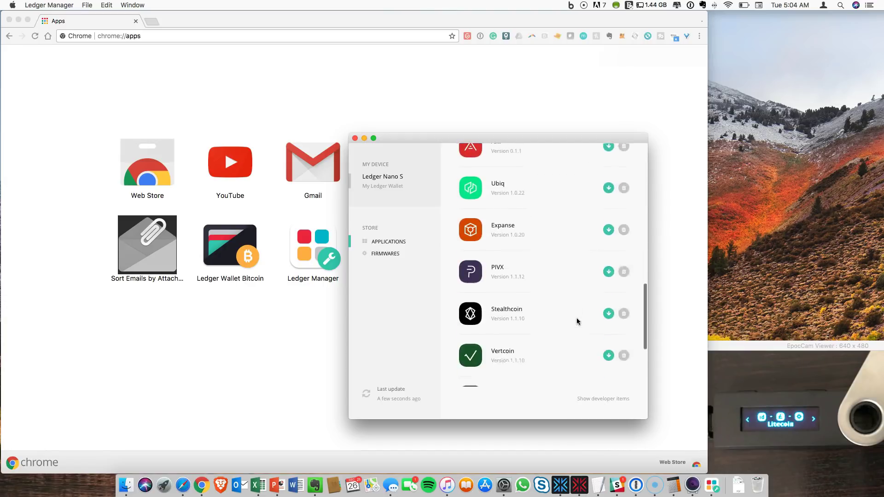
Start installing one more app on the Nano S, which fails for lack of space
click(608, 302)
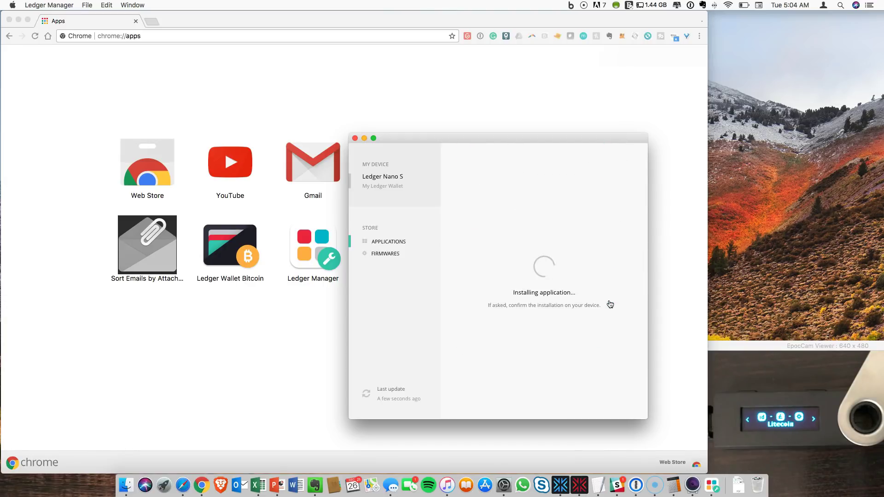